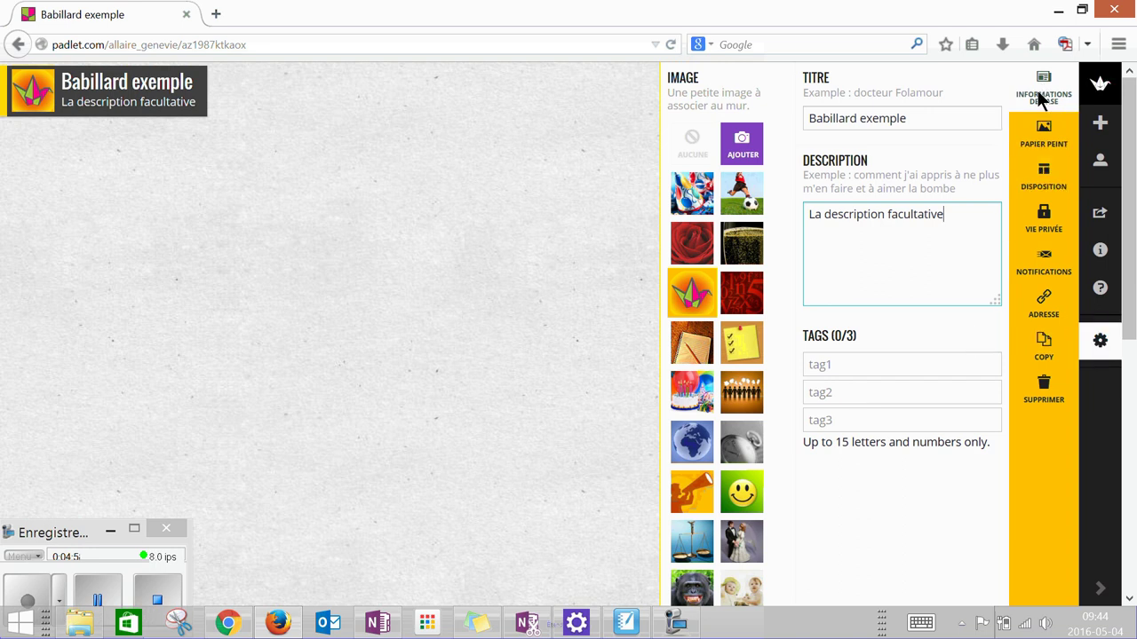
- Try the Grass wallpaper, then switch the wall background to the purple Ninja Stars pattern
left_click(1044, 137)
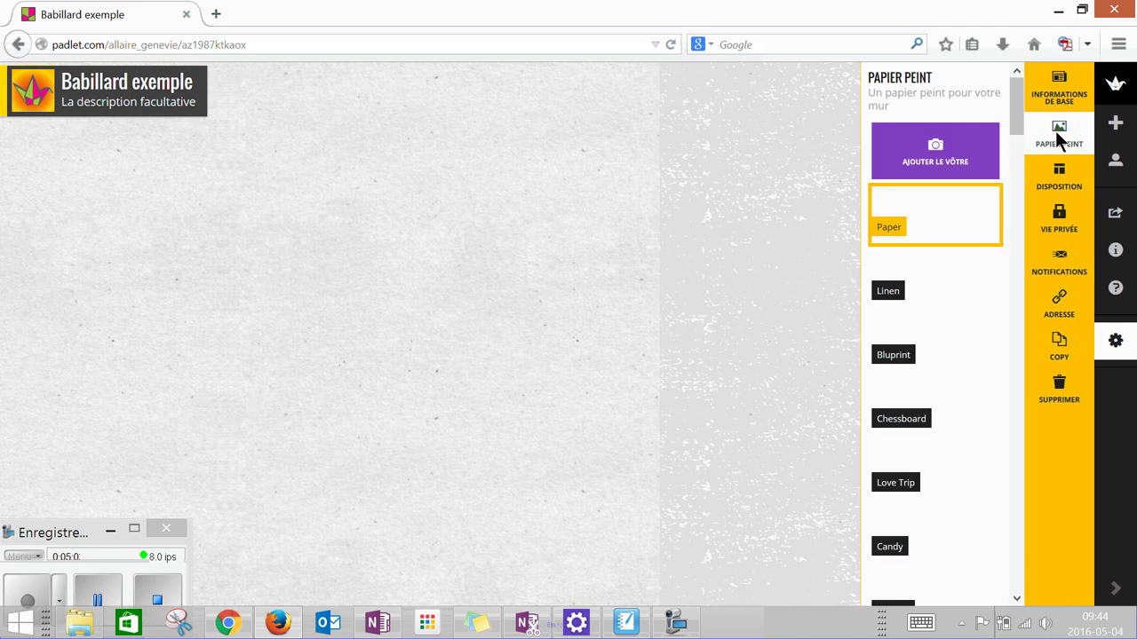
scroll(977, 391, "down", 4)
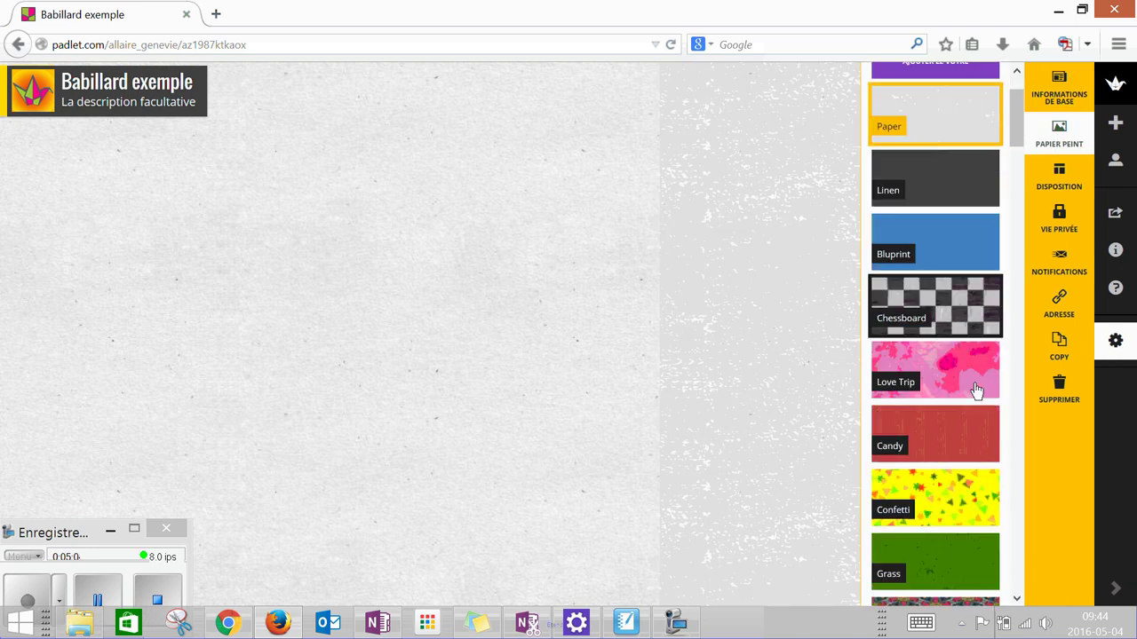
left_click(958, 489)
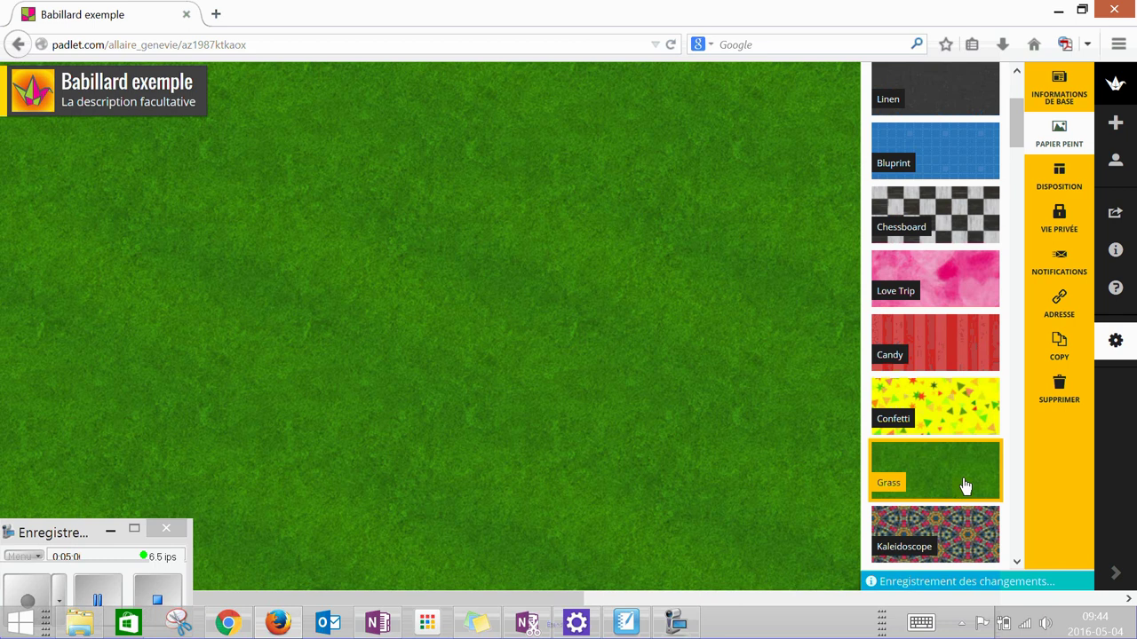
scroll(965, 489, "down", 3)
left_click(944, 511)
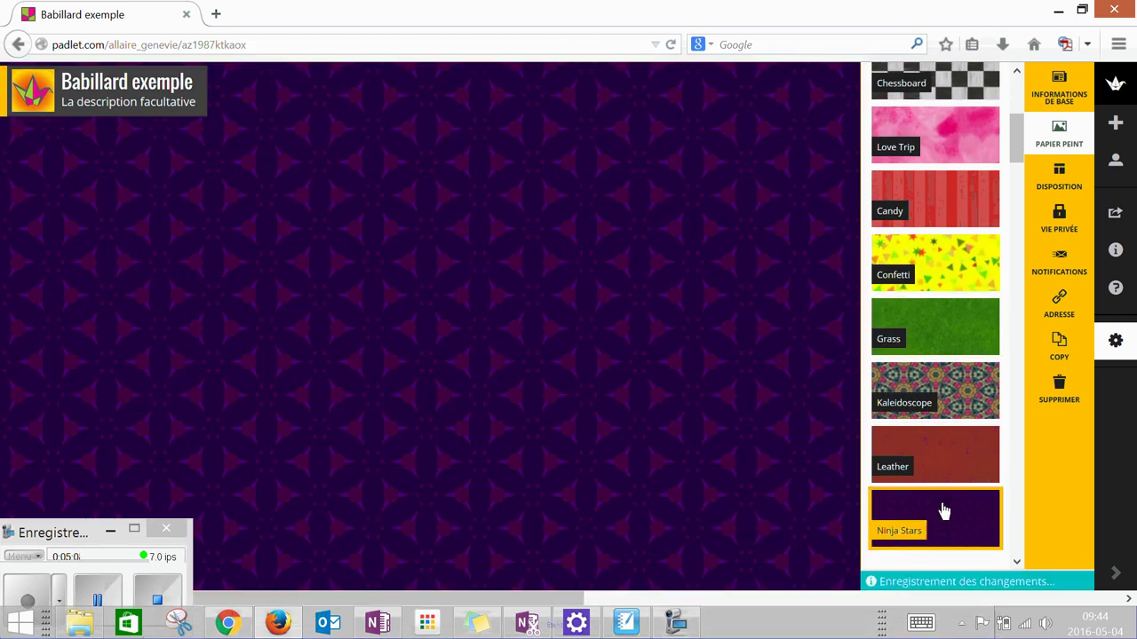
scroll(944, 512, "up", 7)
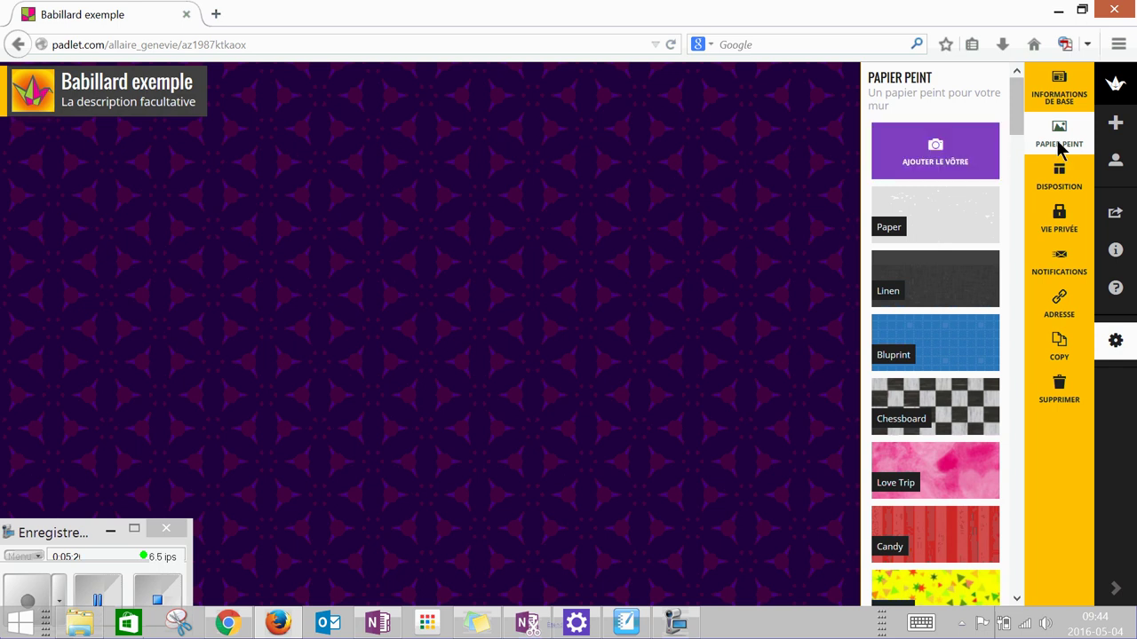
- Show the Disposition settings, leaving the free-form Libre layout in place
left_click(1060, 175)
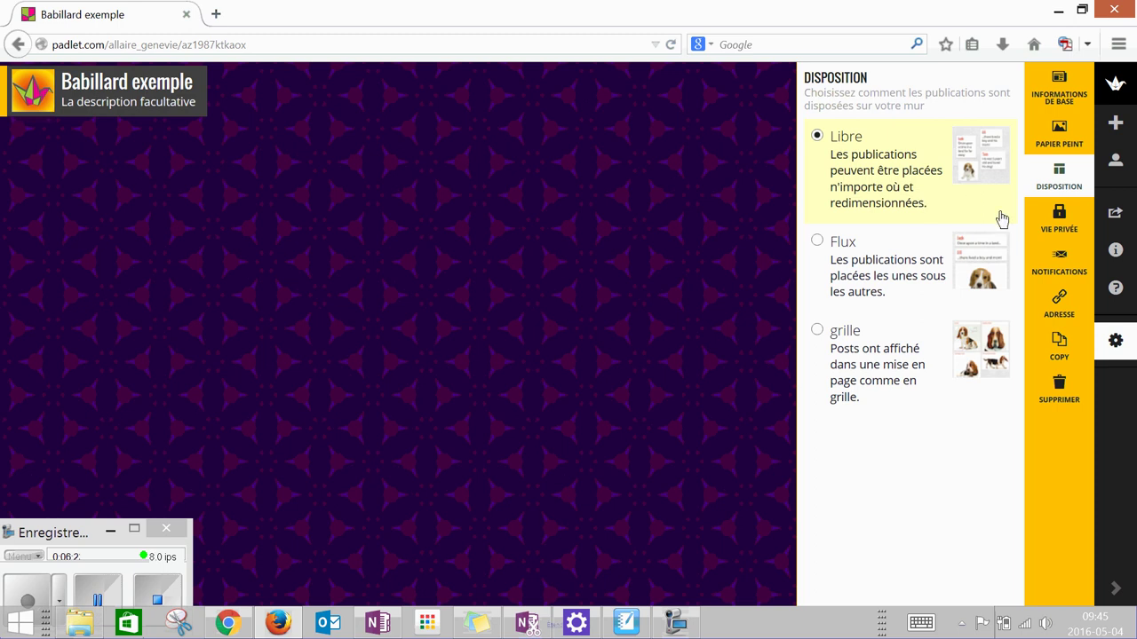
- Show the Vie privée settings, where the wall is Lien caché with Peut publier
left_click(1057, 226)
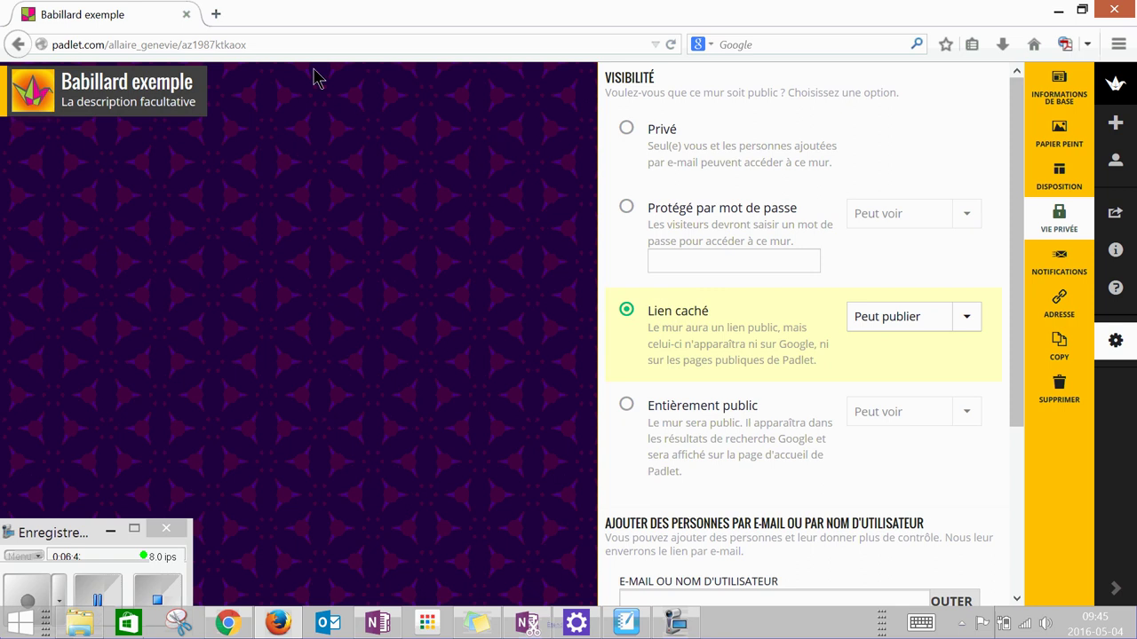
left_click(271, 45)
left_click_drag(271, 44, 178, 45)
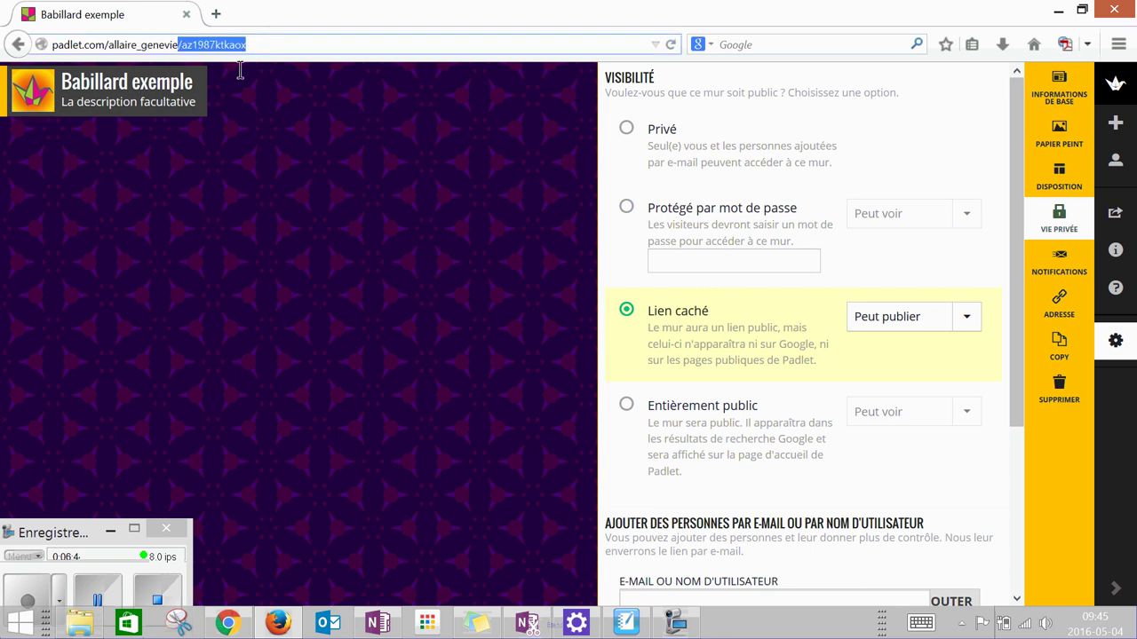
left_click_drag(249, 44, 0, 44)
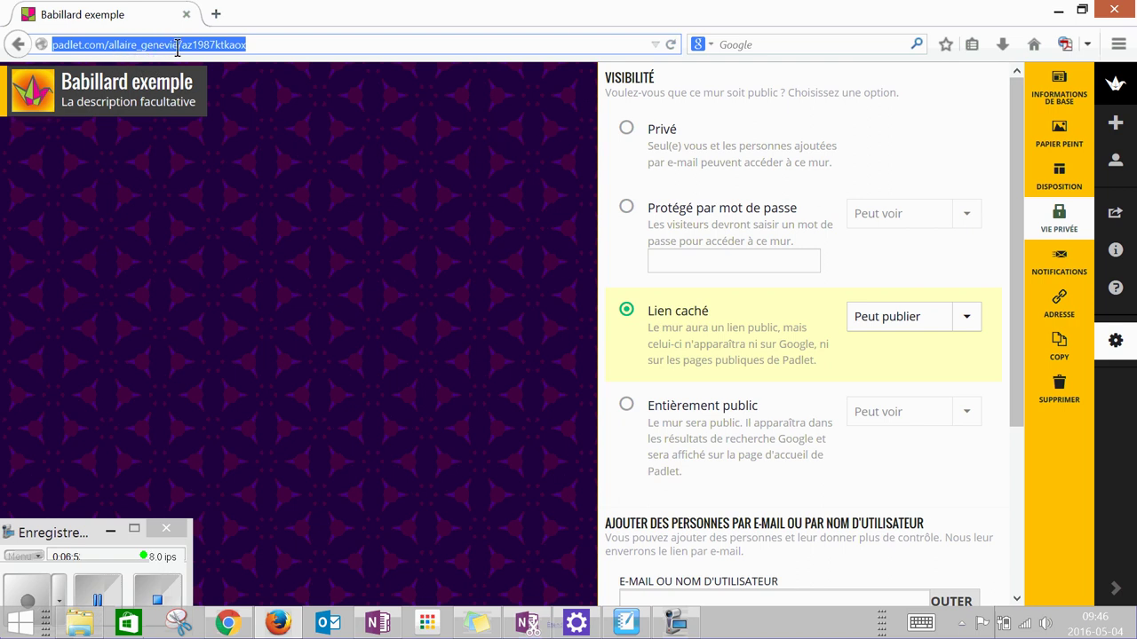
left_click_drag(249, 45, 182, 40)
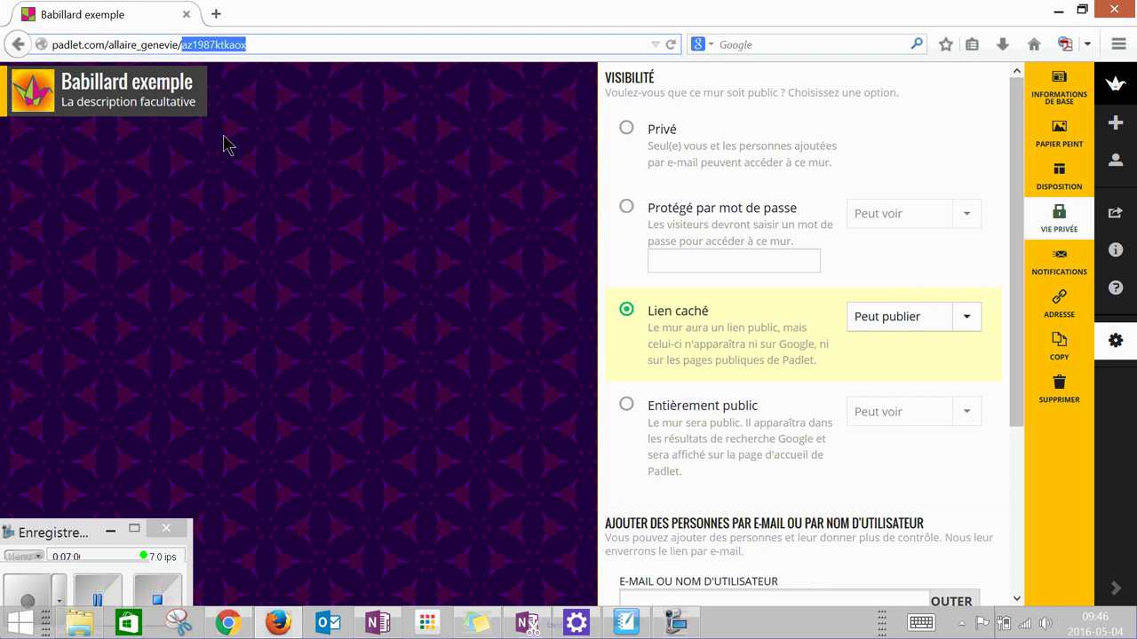
left_click_drag(250, 42, 50, 39)
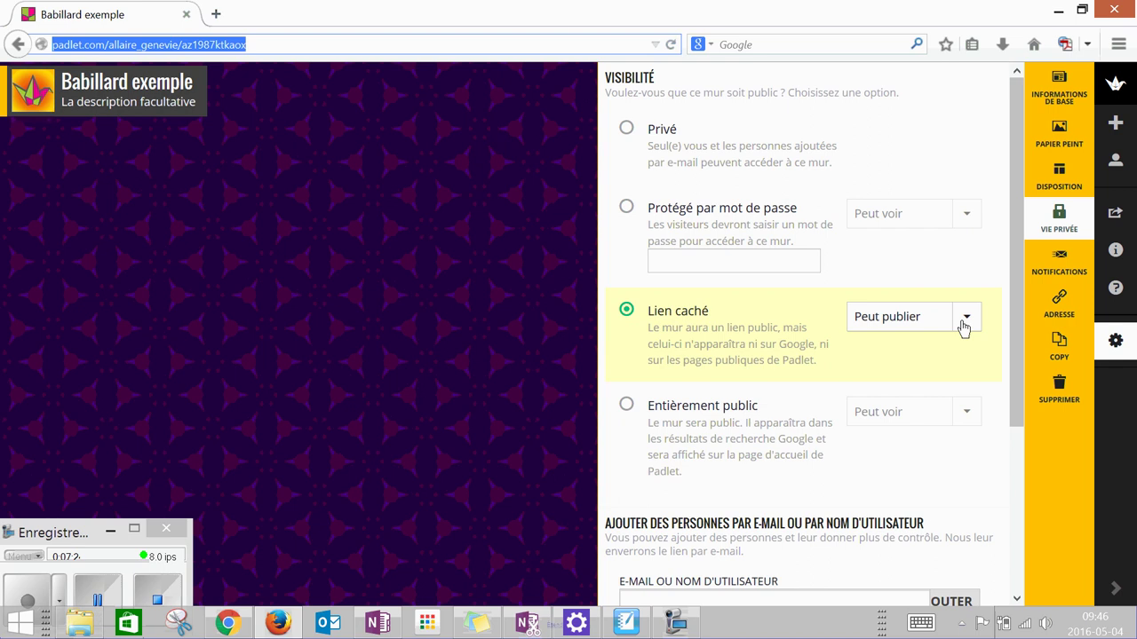
- Change hidden-link visitors' permission to Peut voir and save with Valider
left_click(964, 326)
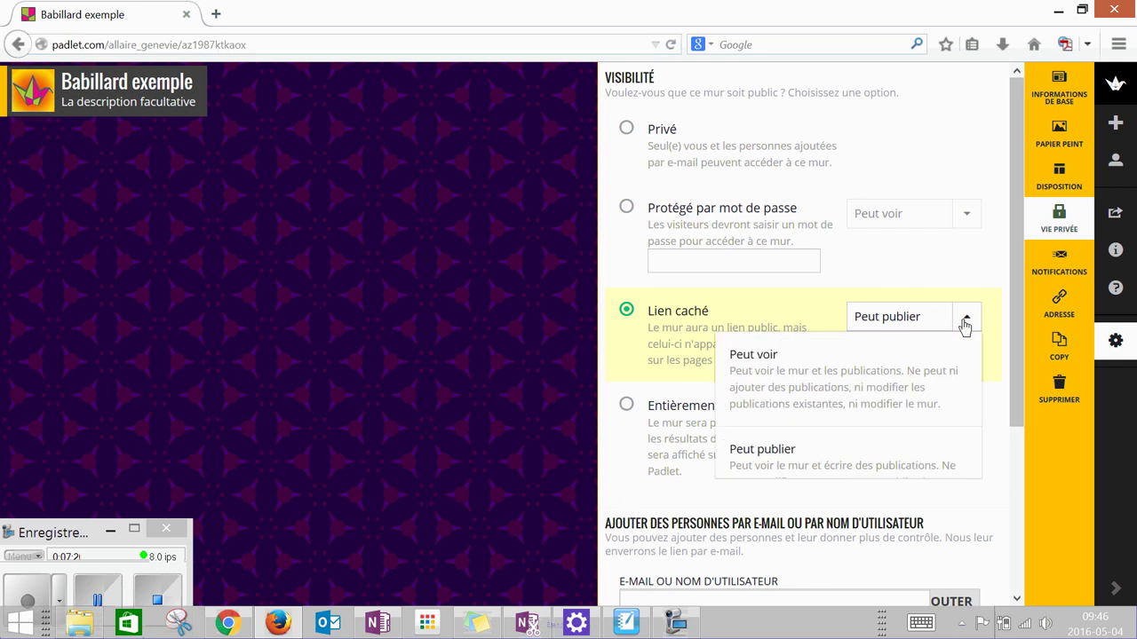
left_click(826, 380)
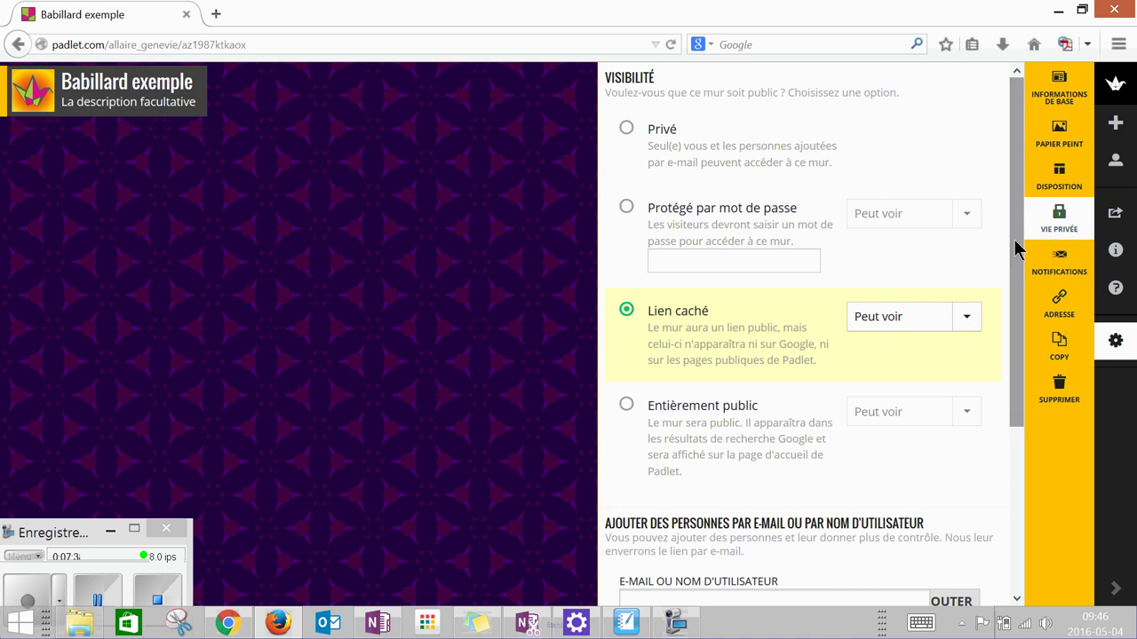
left_click_drag(1015, 249, 1015, 445)
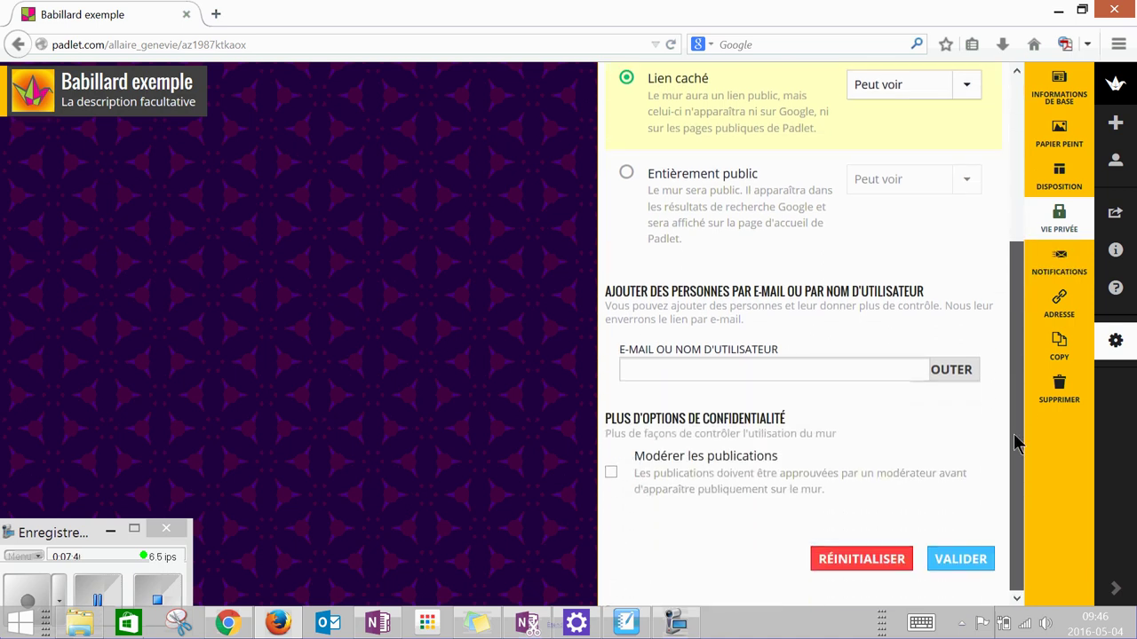
left_click(963, 570)
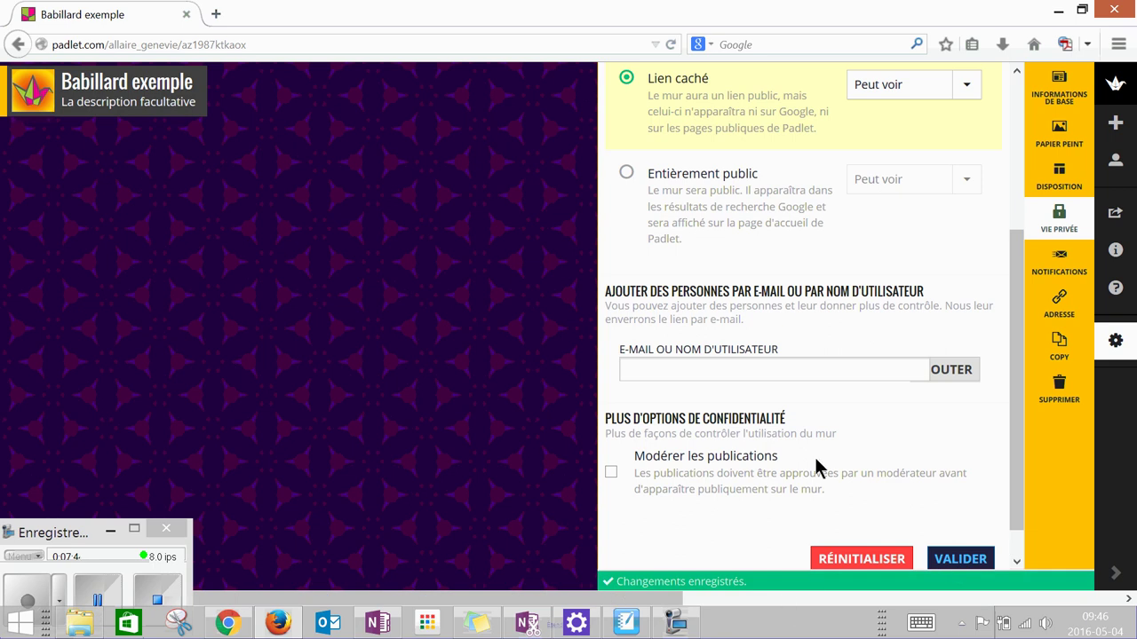
scroll(817, 461, "up", 2)
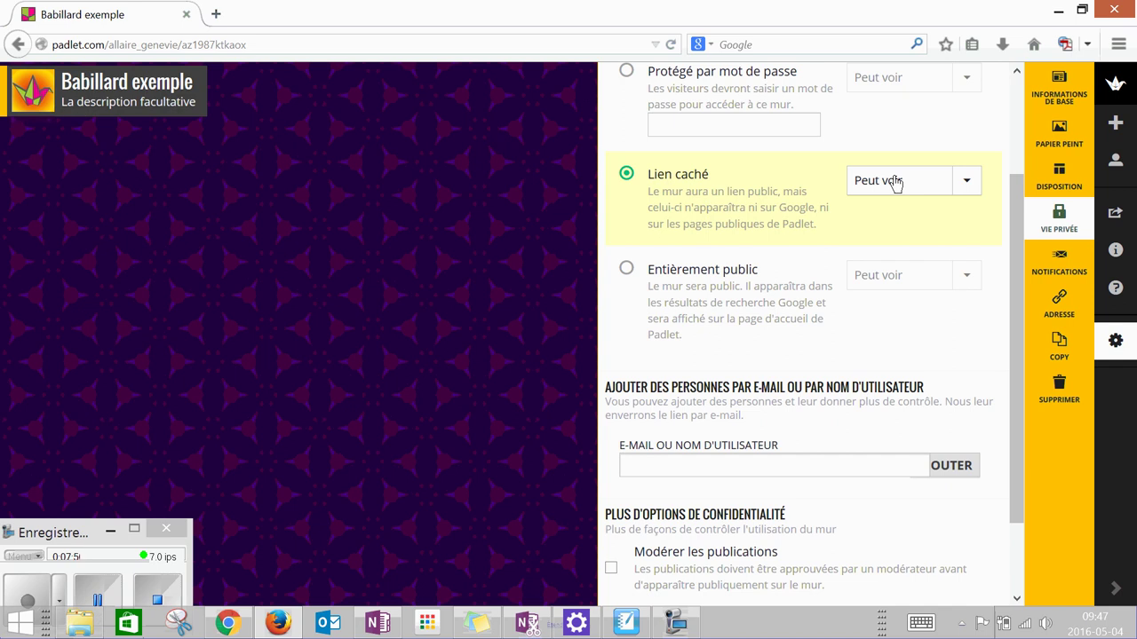
scroll(881, 222, "down", 1)
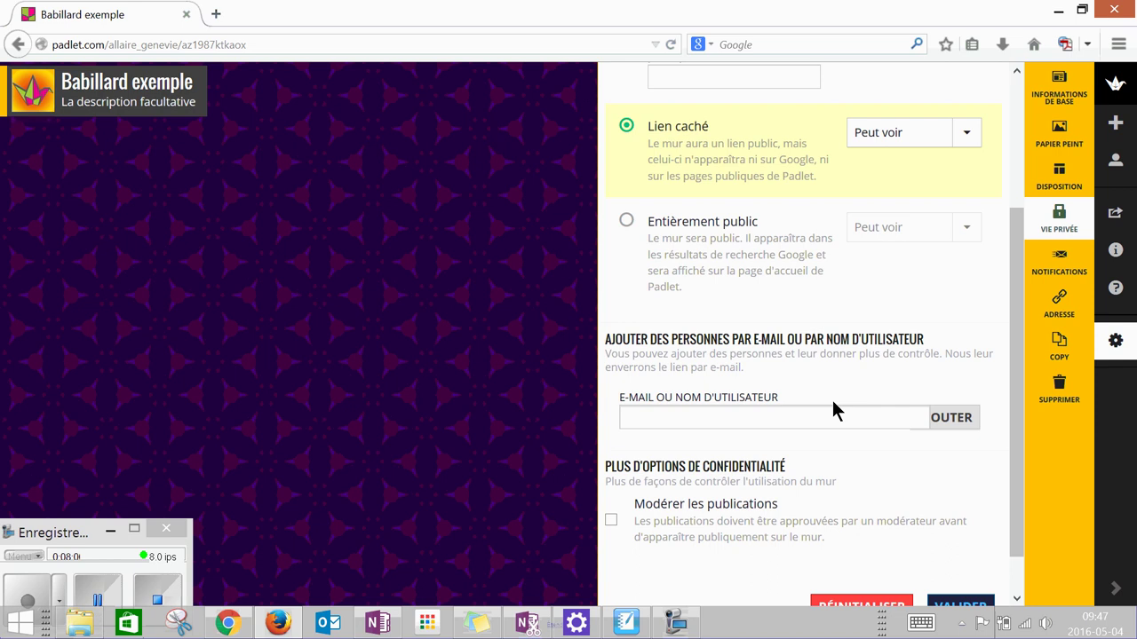
scroll(826, 391, "up", 1)
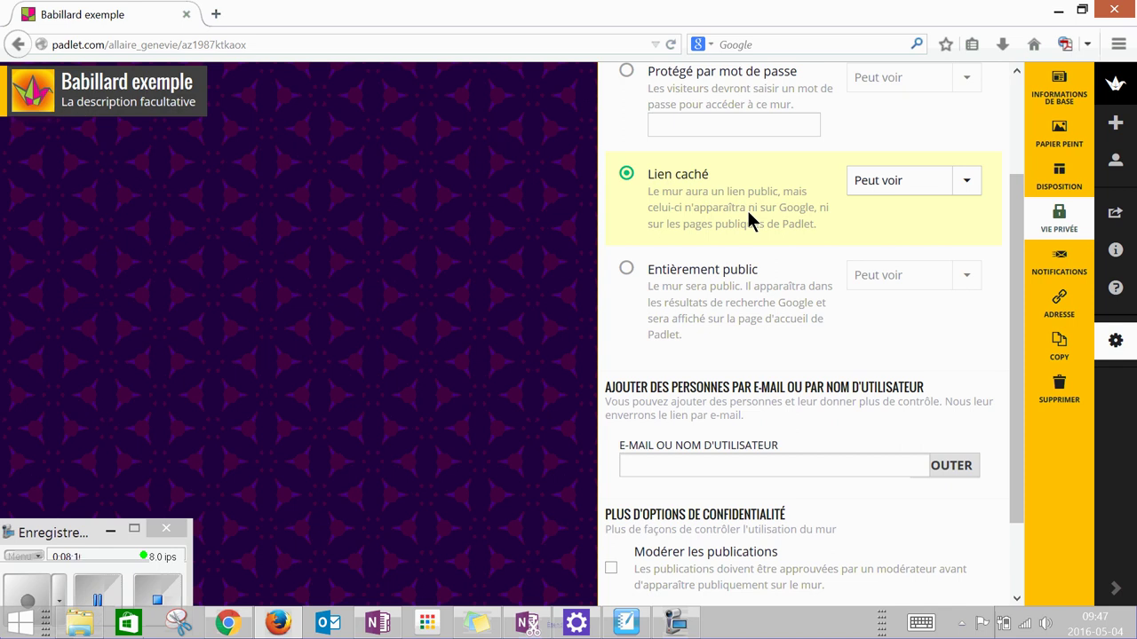
scroll(773, 267, "down", 2)
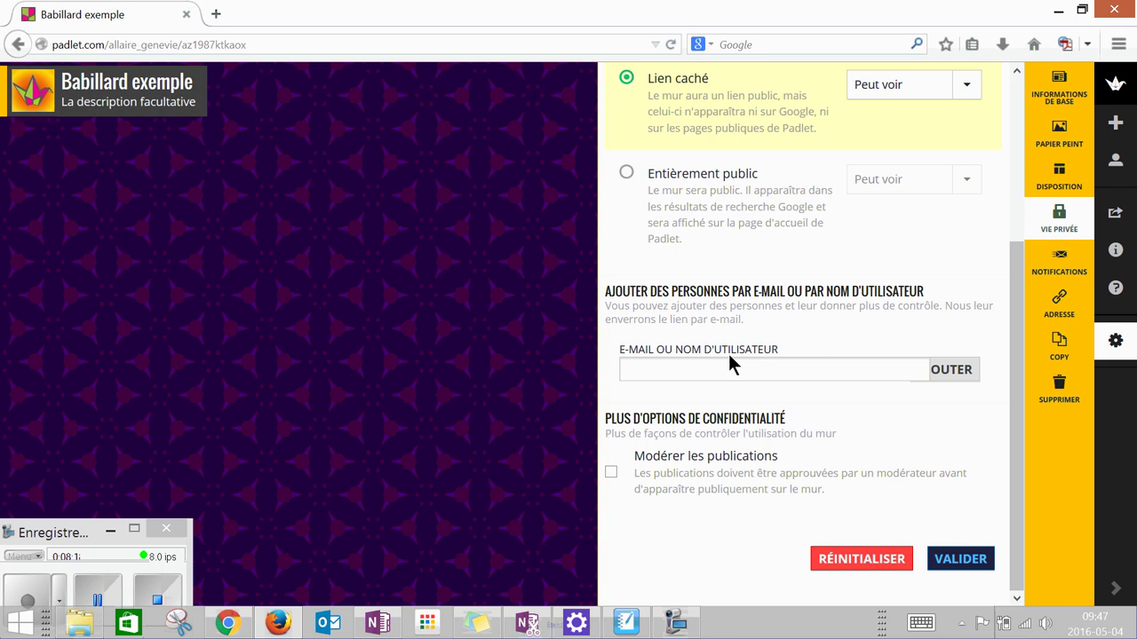
- Enter the collaborator's e-mail, pick their suggested account, and add them to the wall
left_click(653, 371)
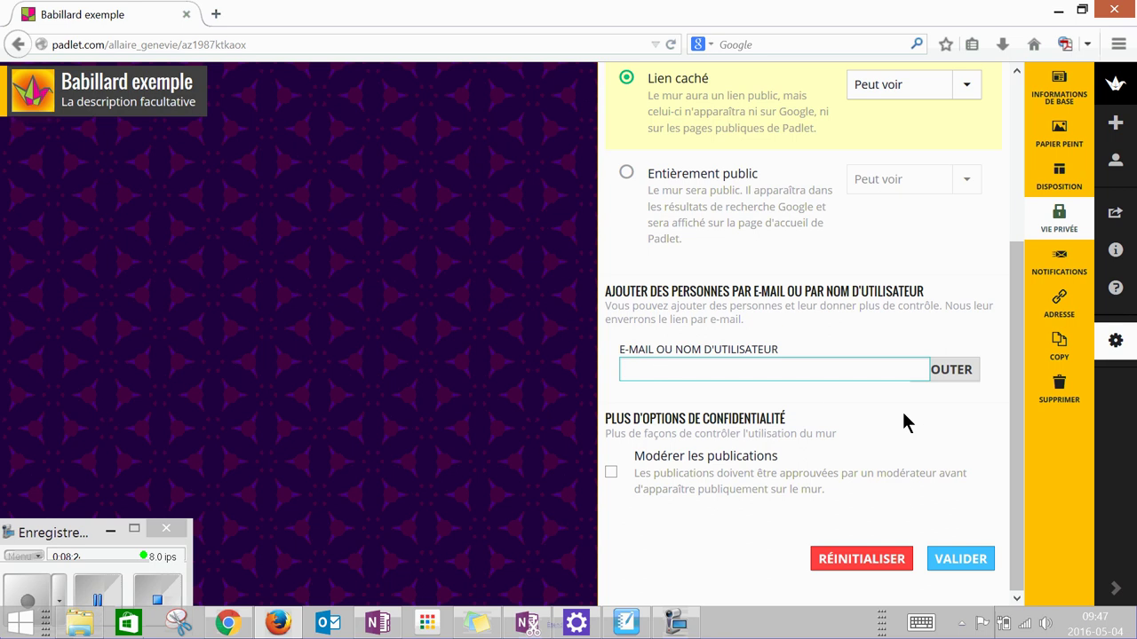
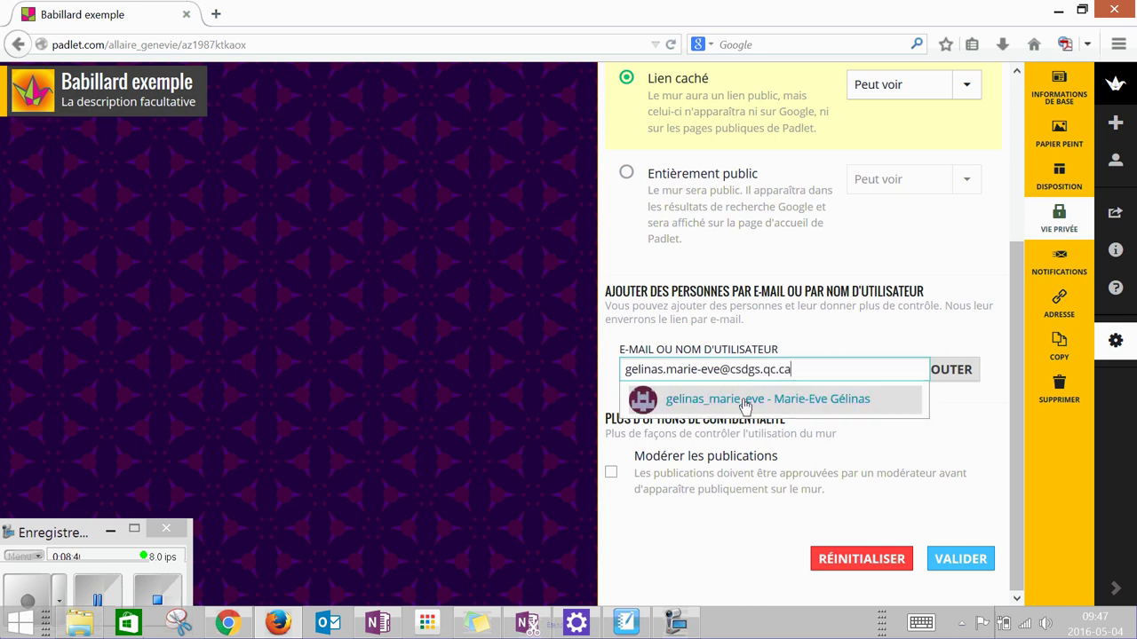
left_click(744, 402)
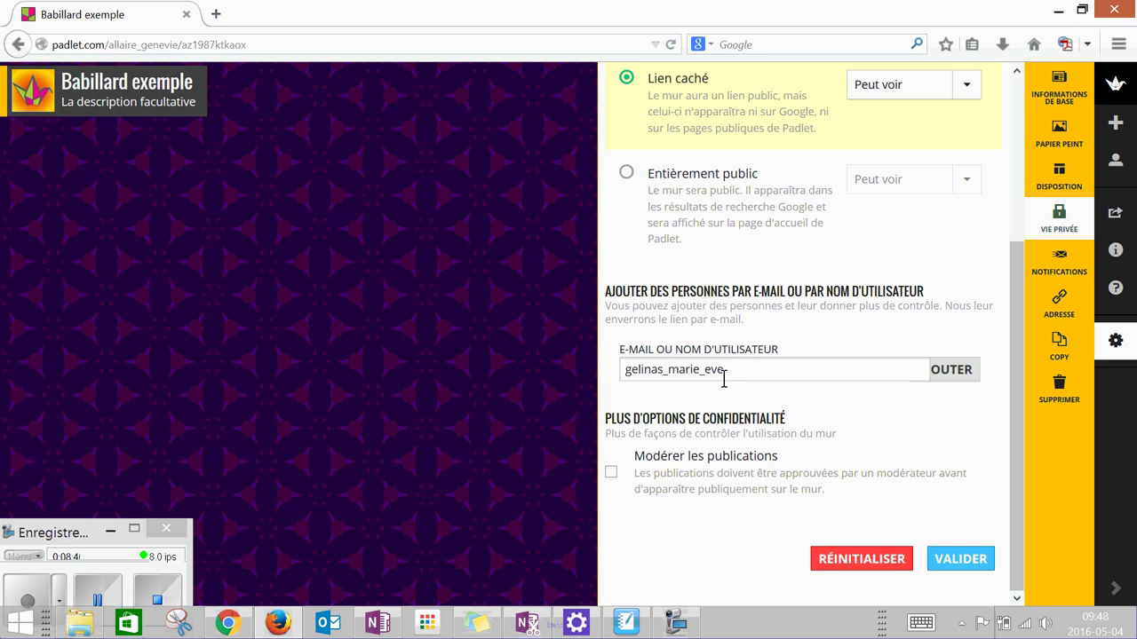
left_click(955, 376)
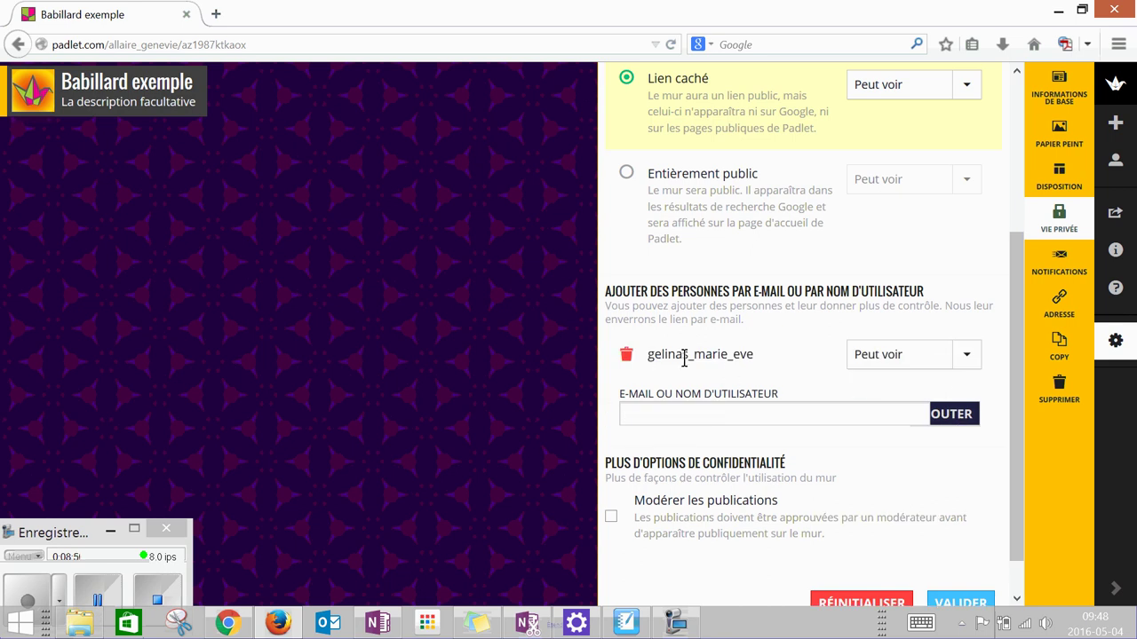
left_click(970, 360)
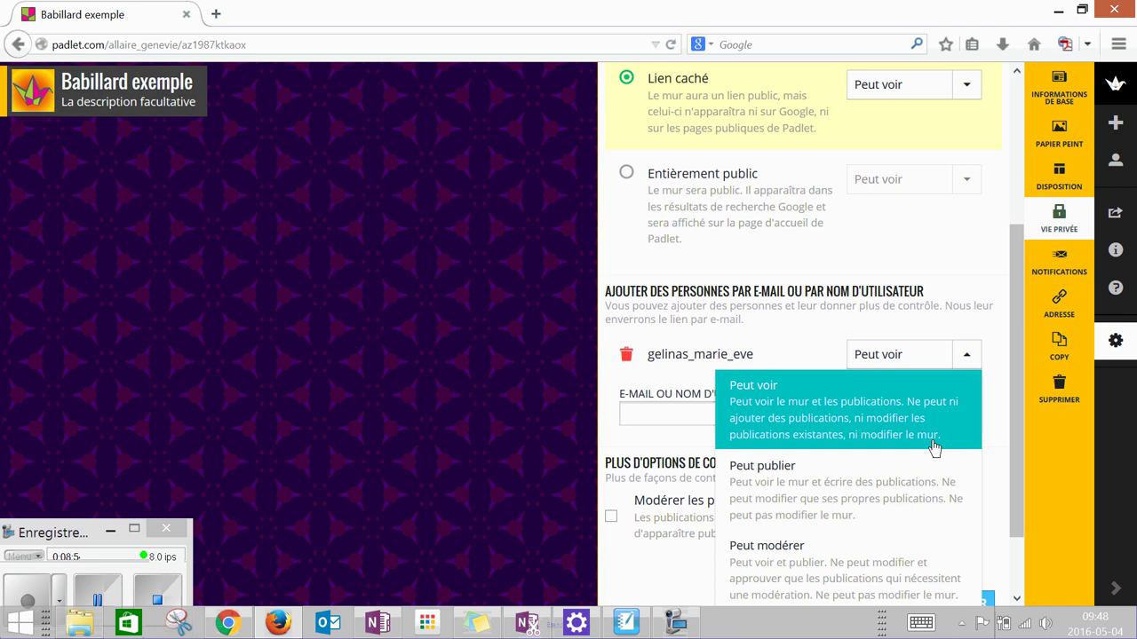
scroll(888, 453, "down", 1)
scroll(879, 453, "down", 1)
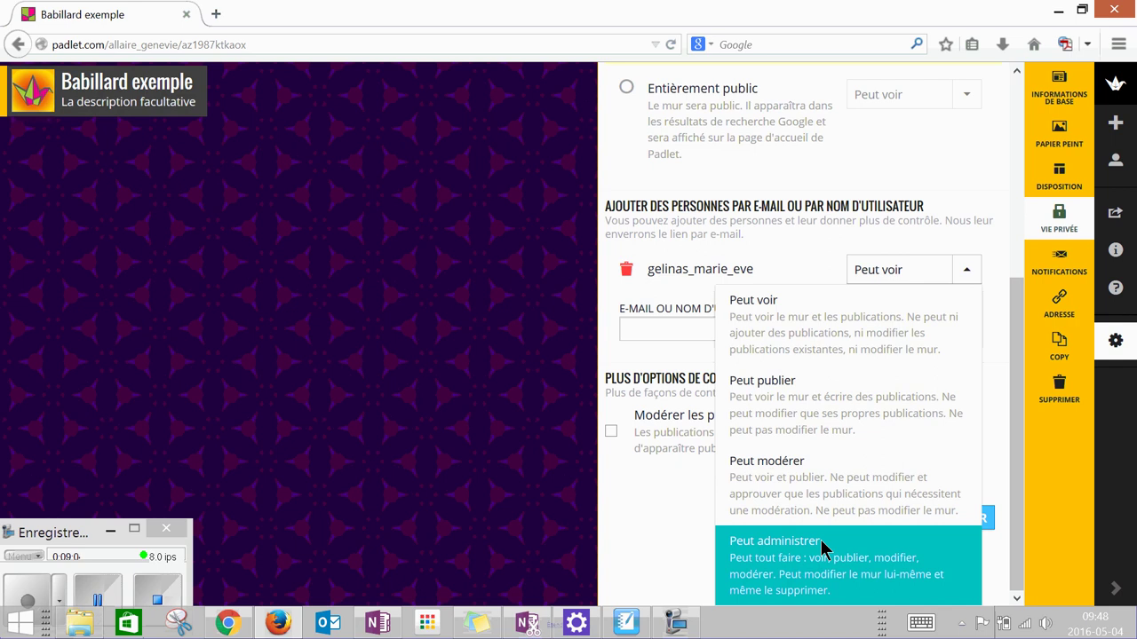
left_click(813, 259)
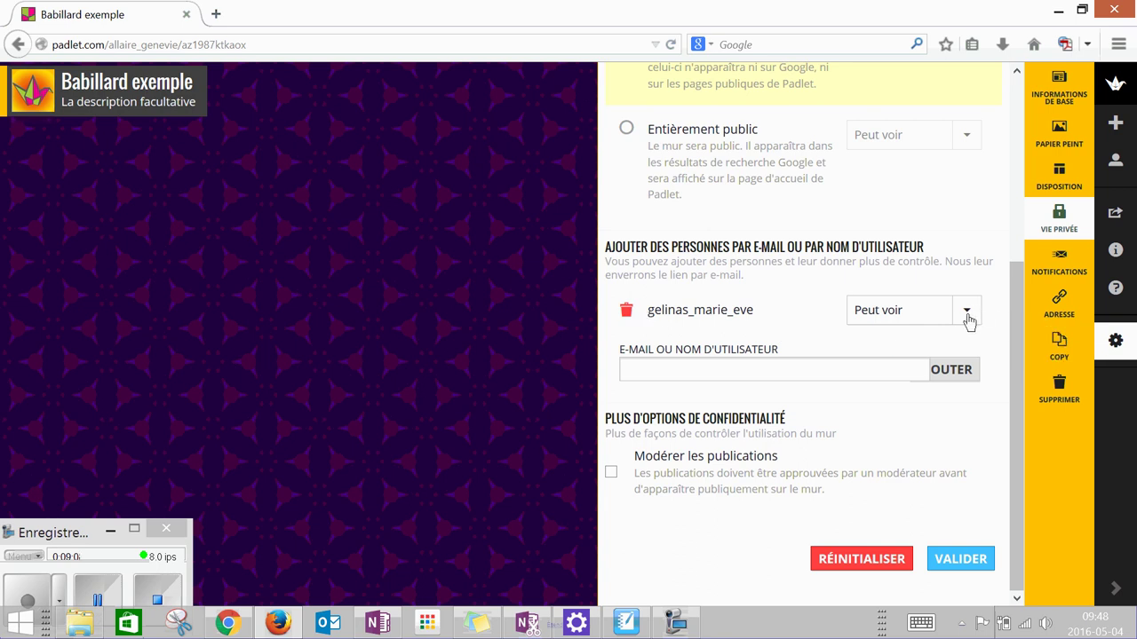
scroll(966, 321, "up", 3)
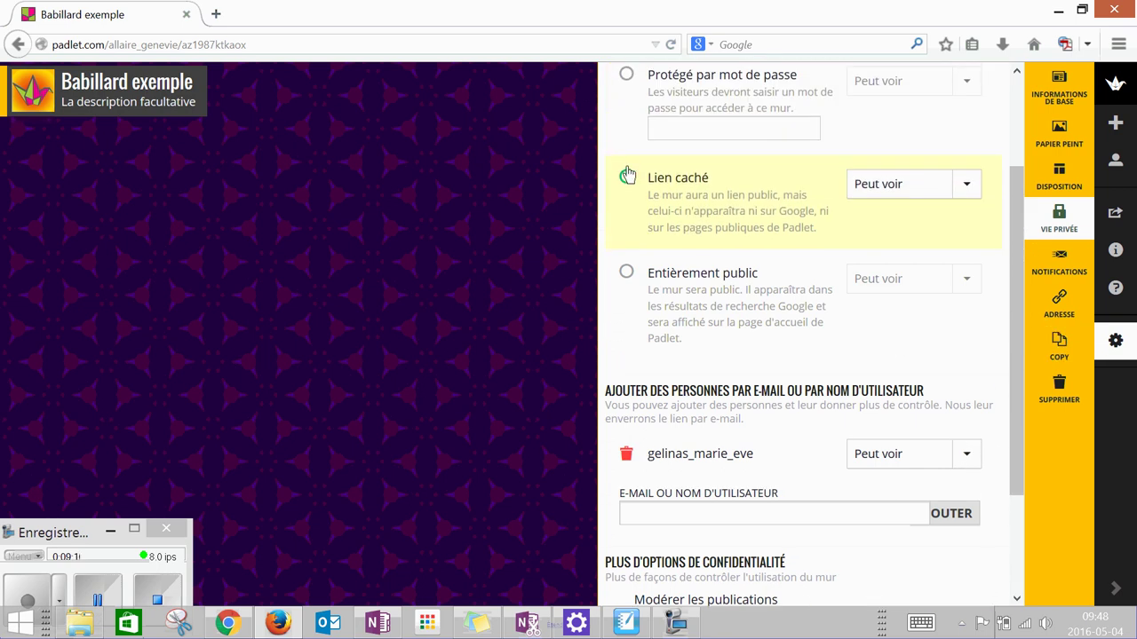
left_click(262, 44)
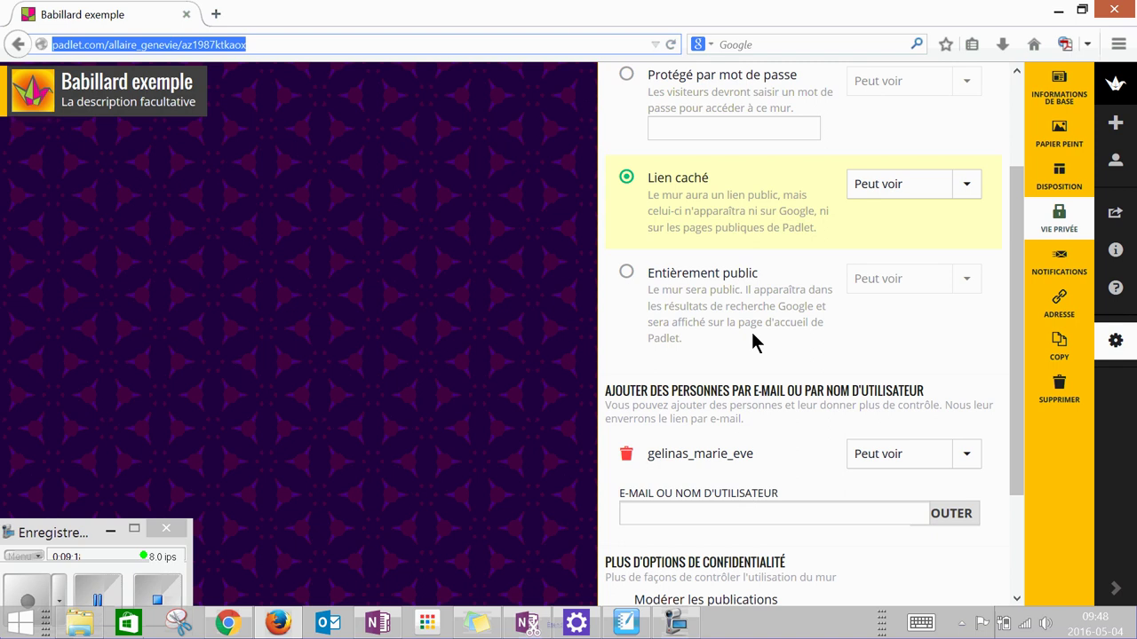
scroll(751, 342, "down", 3)
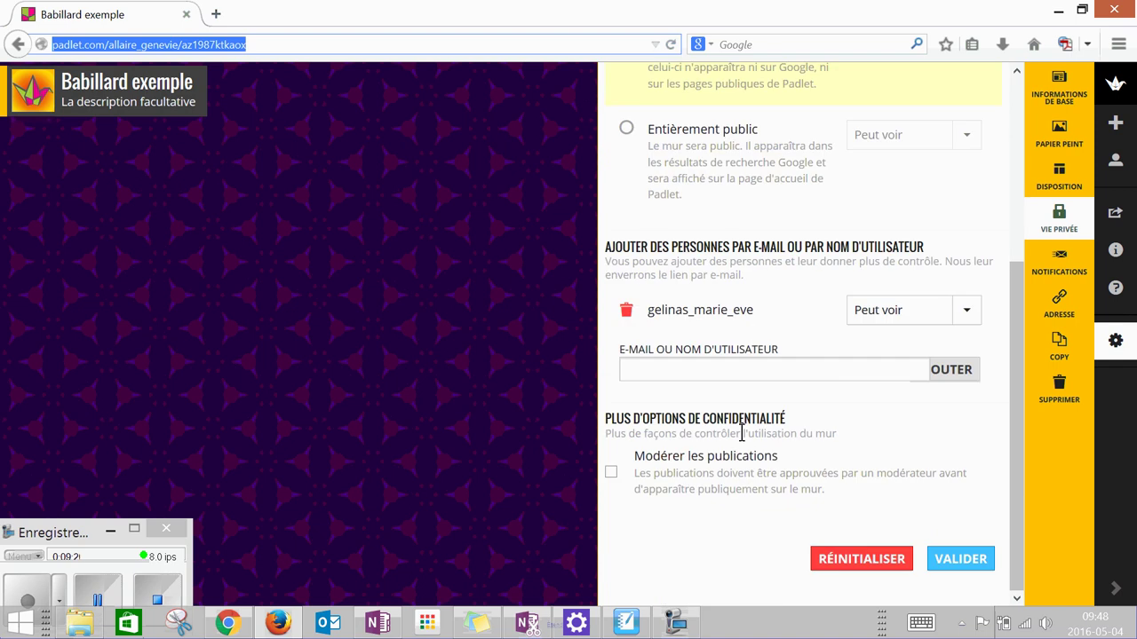
- Turn on Modérer les publications, give Lien caché visitors Peut publier, and save
left_click(610, 476)
scroll(759, 330, "up", 2)
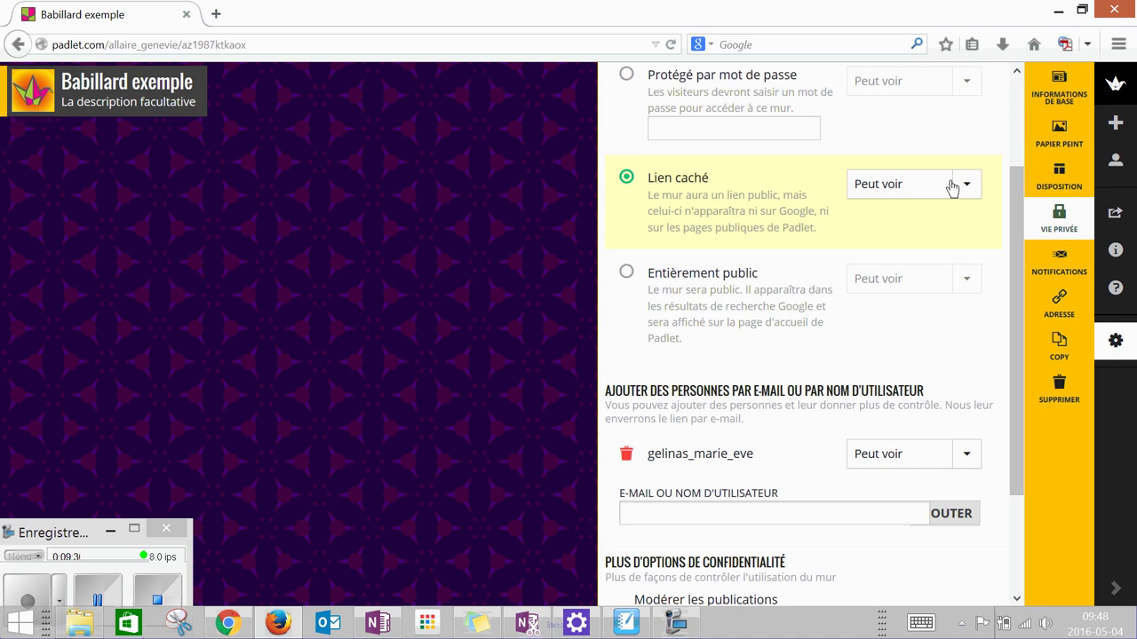
left_click(968, 185)
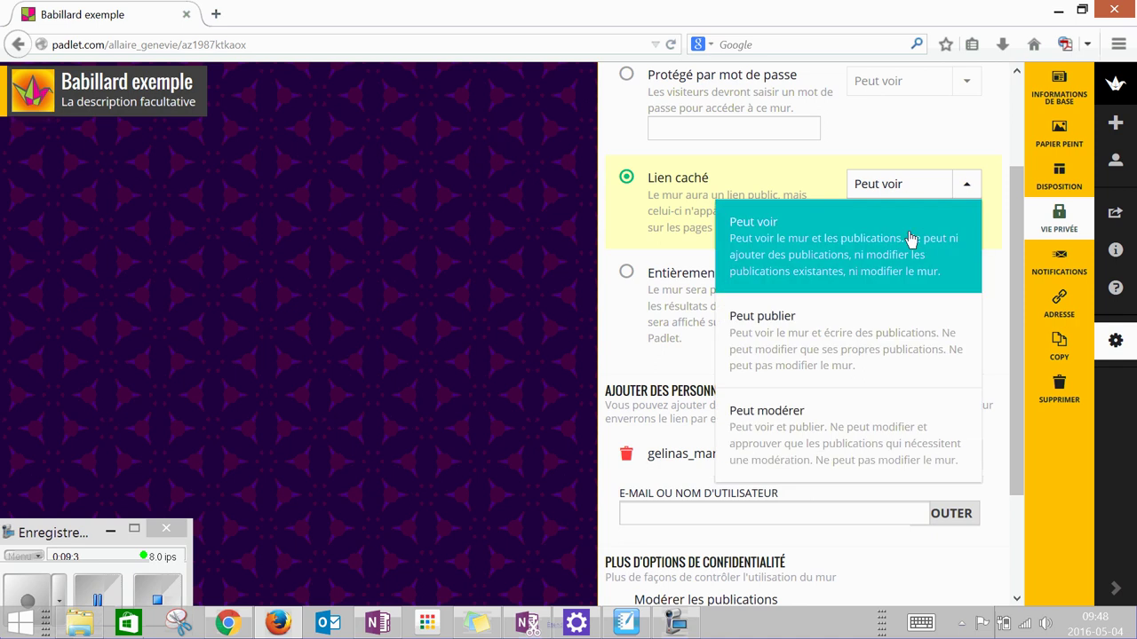
left_click(879, 358)
scroll(883, 361, "down", 3)
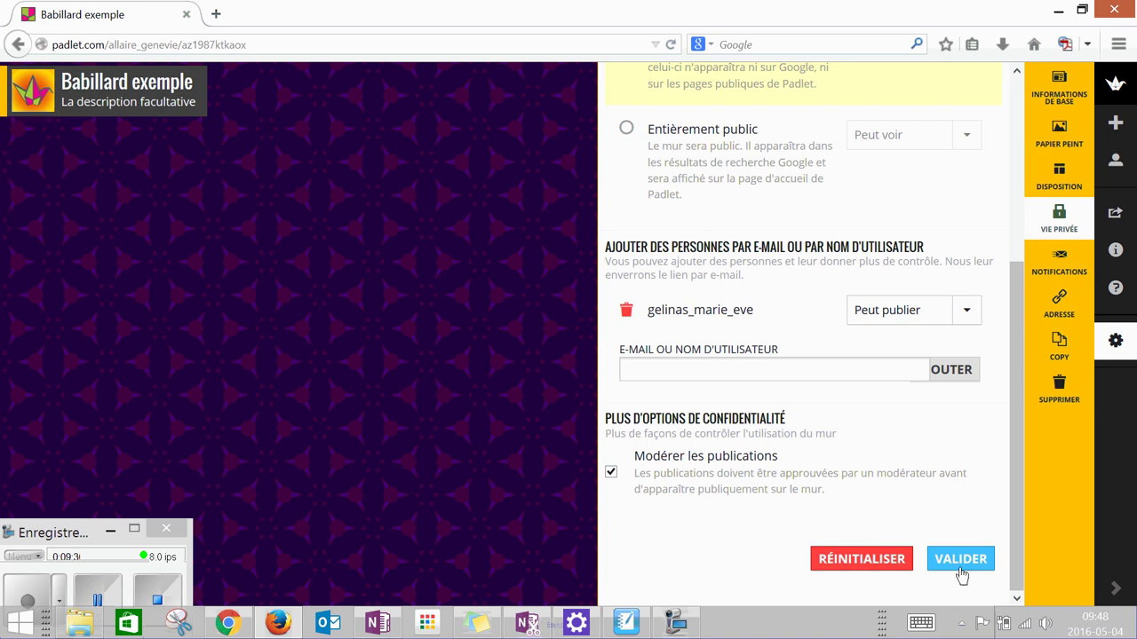
left_click(961, 567)
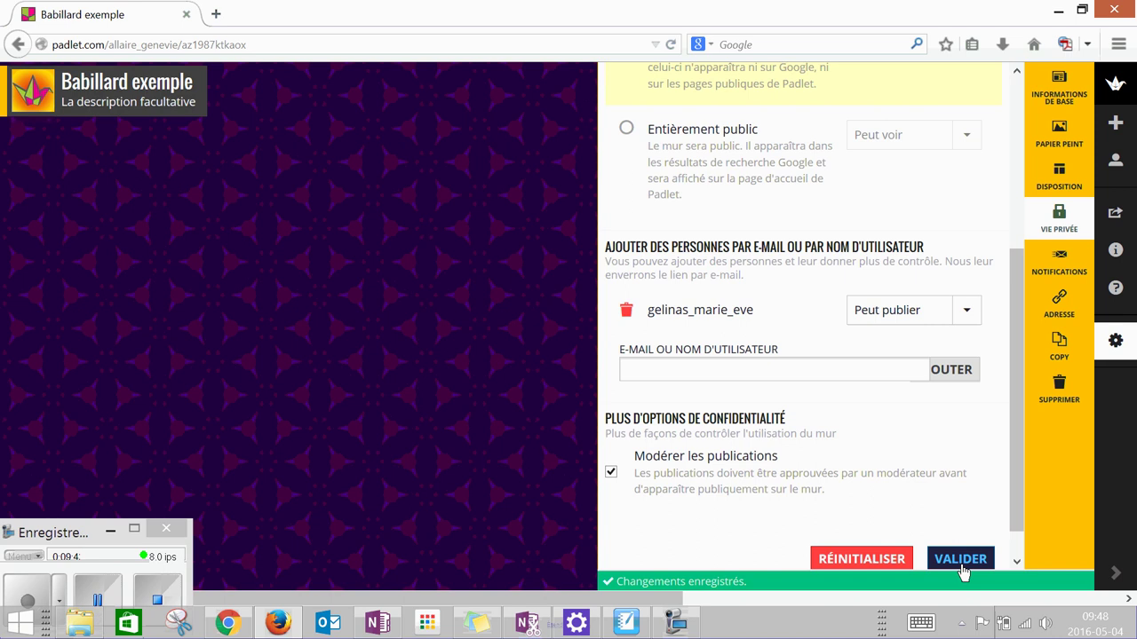
- Go past Notifications to the Adresse settings showing the wall's current URL
left_click(1065, 266)
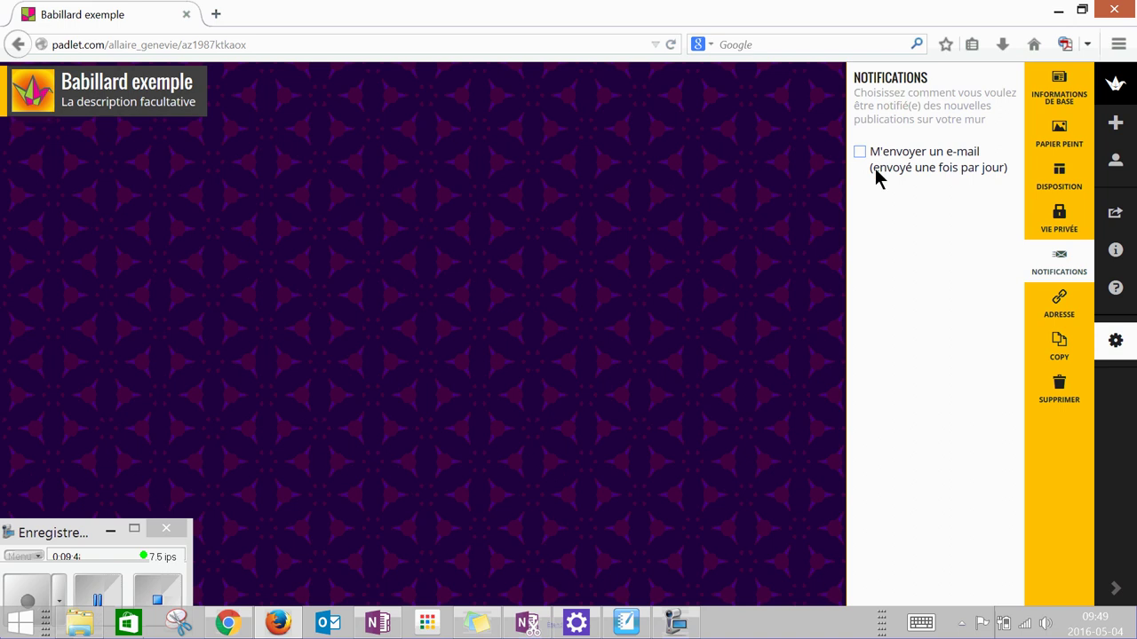
left_click(1057, 306)
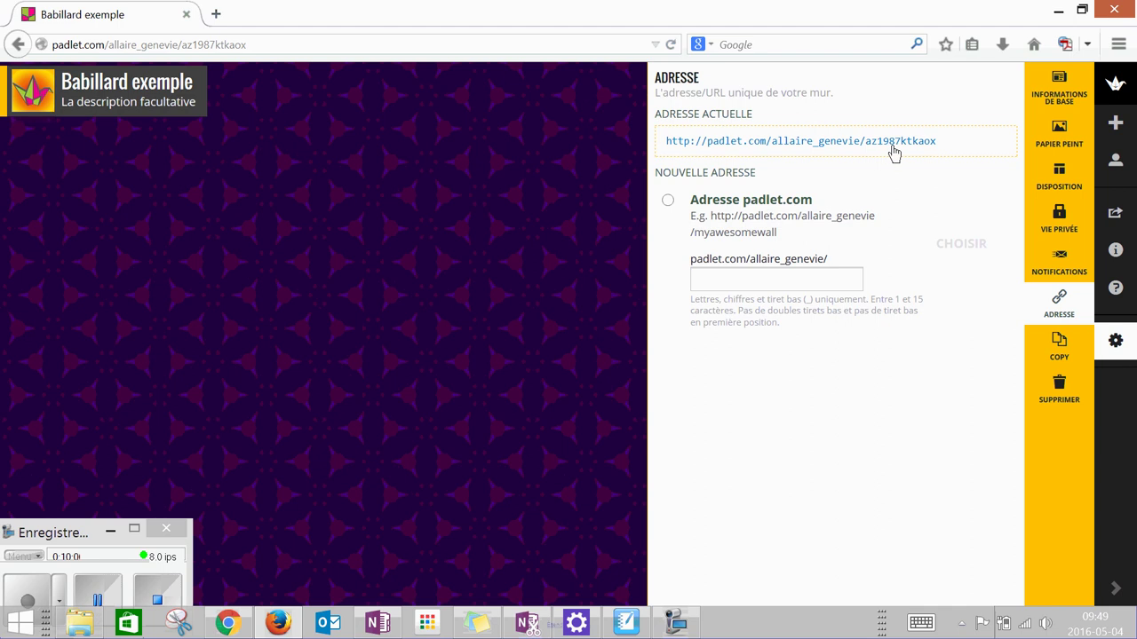
- Set a custom padlet.com address ending in 'test' and reload the wall at it
left_click(668, 202)
left_click(760, 278)
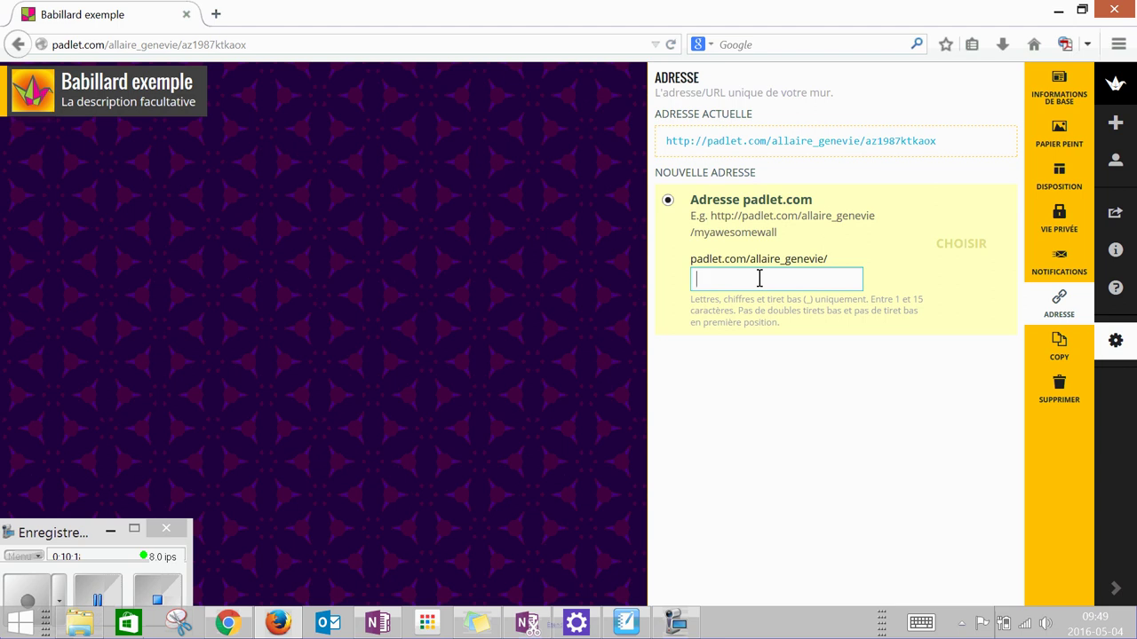
type("test")
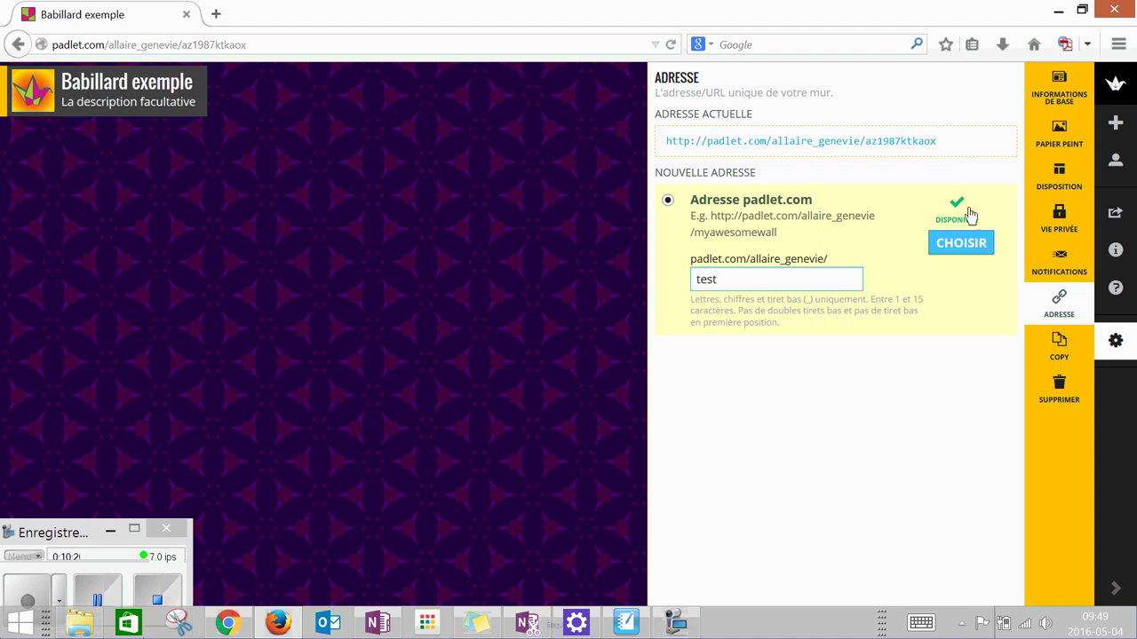
left_click(960, 249)
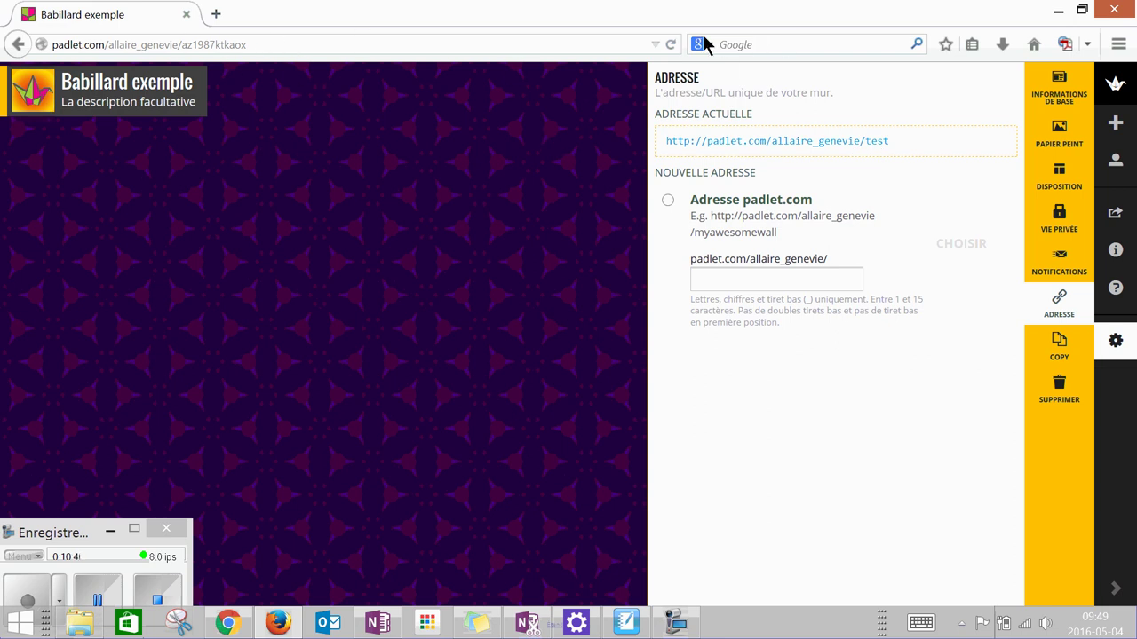
left_click(671, 46)
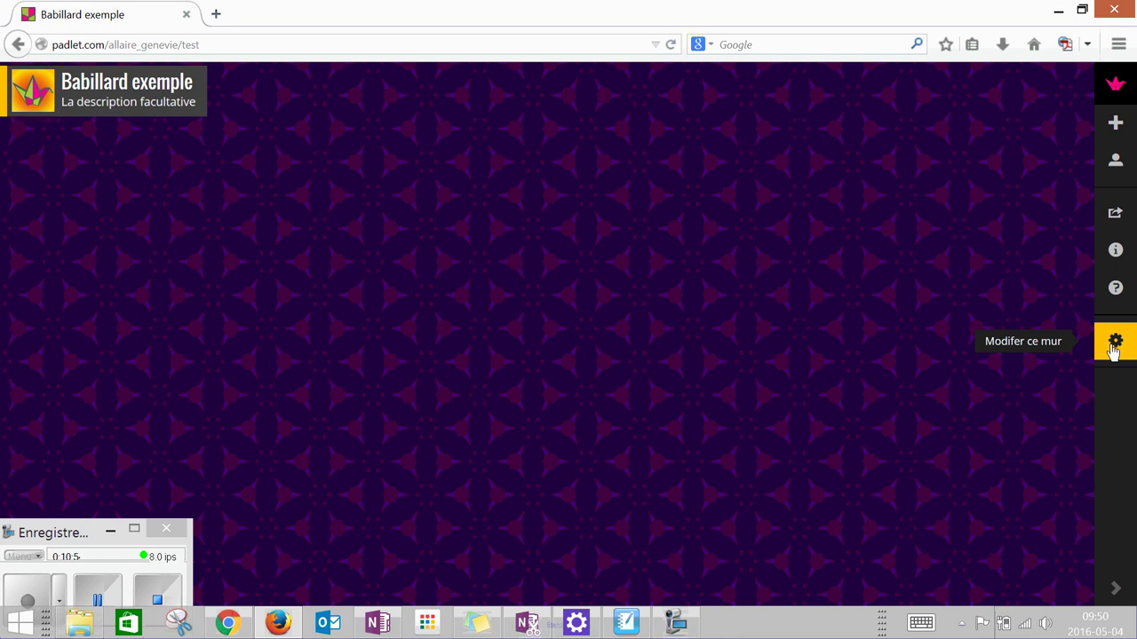
left_click(1114, 345)
- From the gear's settings menu, show the COPY options for duplicating the wall
left_click(1113, 344)
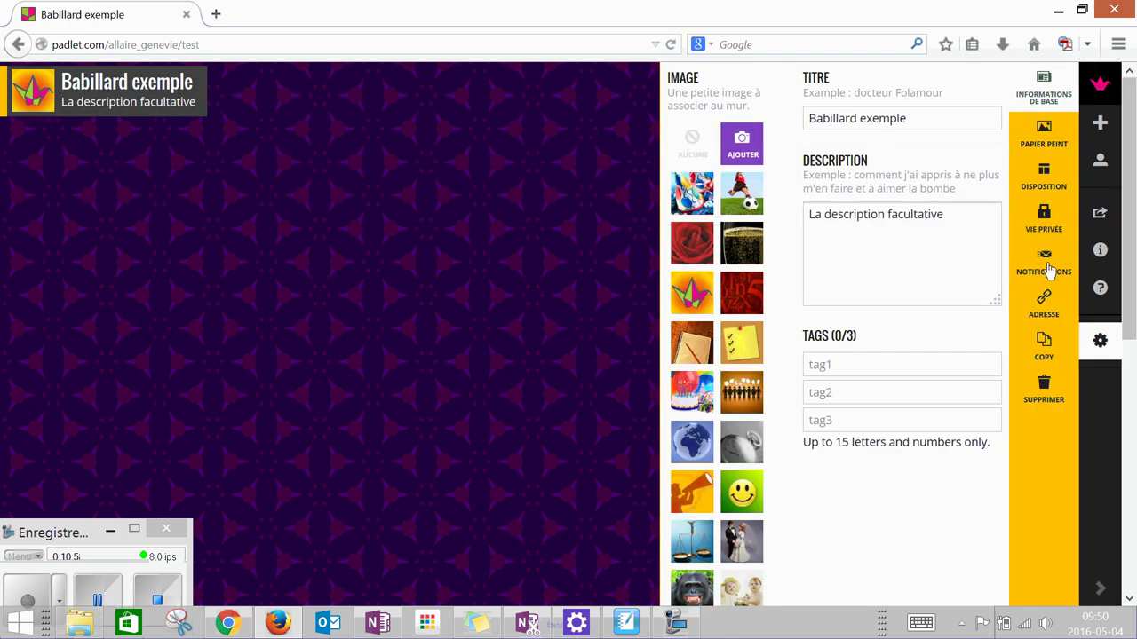
left_click(1039, 133)
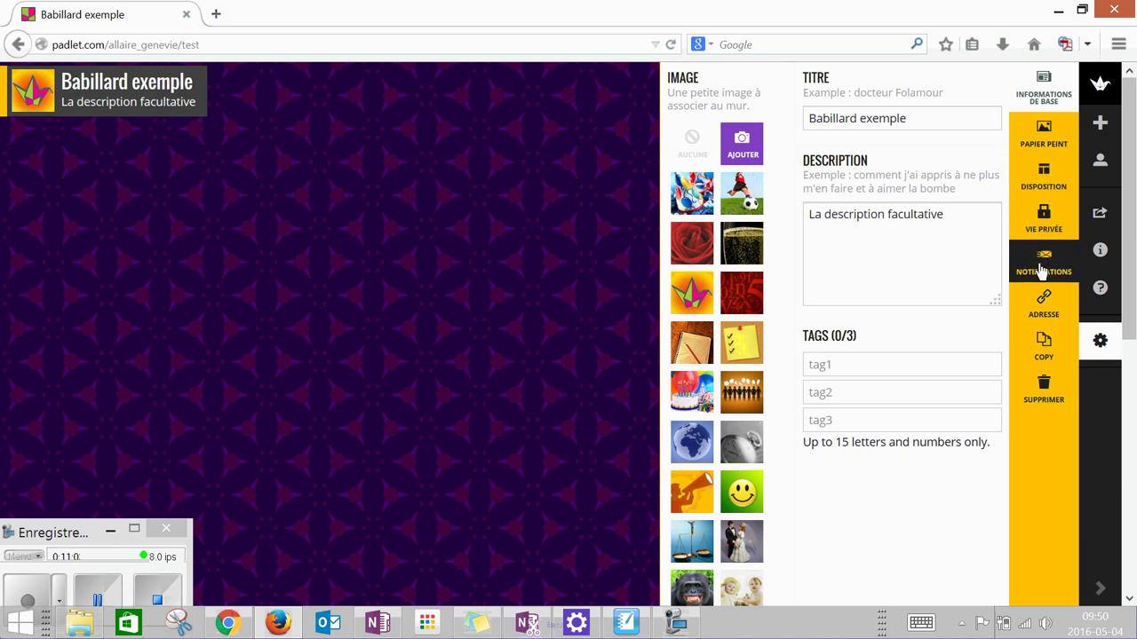
left_click(1037, 355)
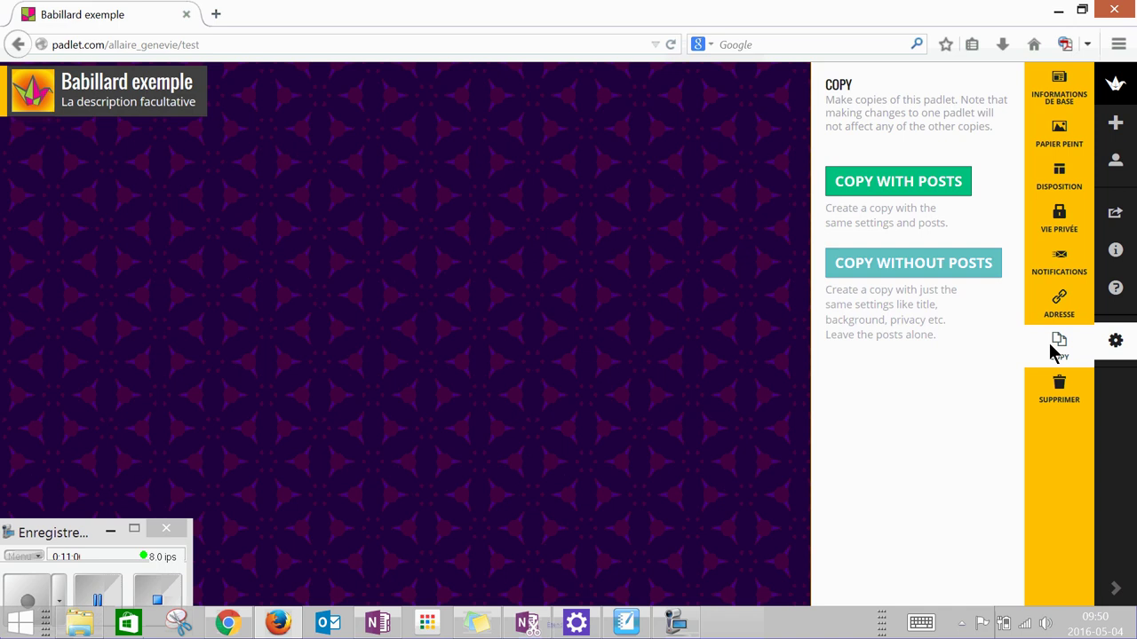